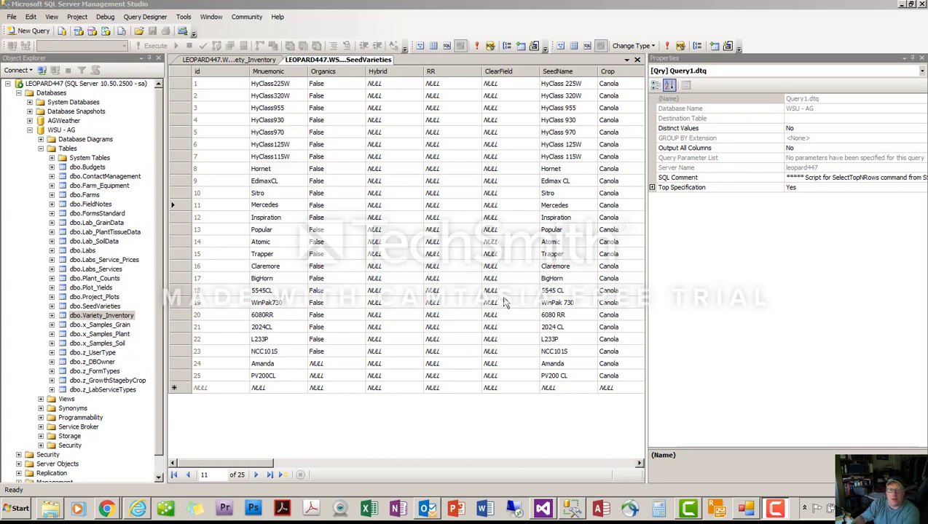
Look through the Mnemonic entries of the HyClass varieties in the SeedVarieties table
click(366, 62)
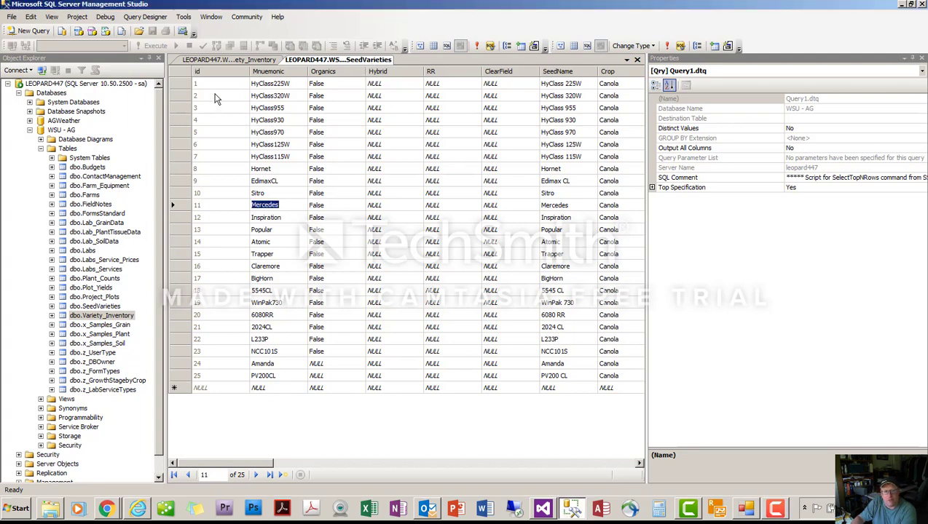
click(281, 96)
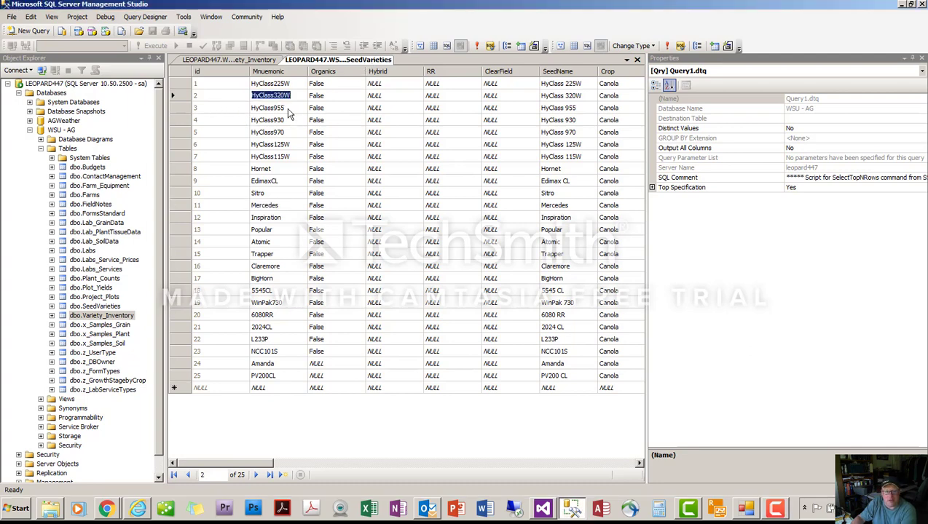
click(289, 108)
click(290, 121)
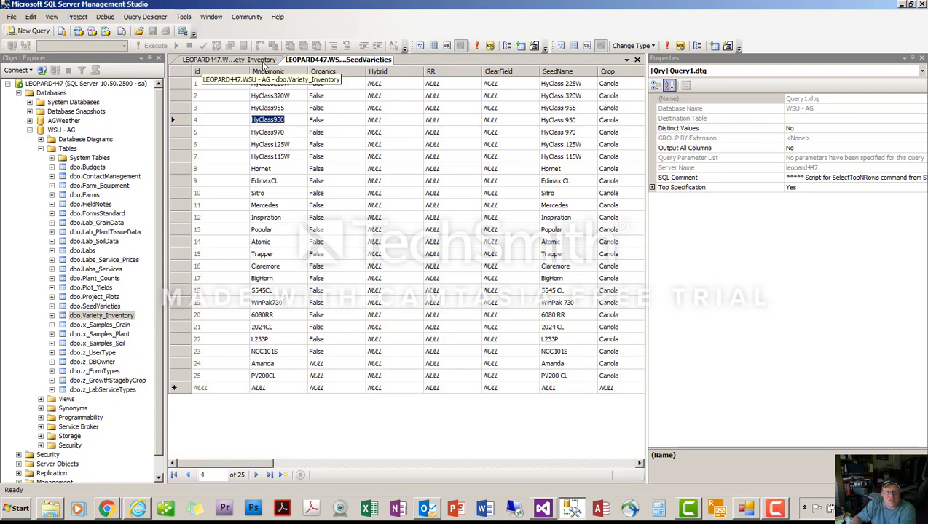
Show the Variety_Inventory table data and widen its Location column to fit the full entries
click(263, 60)
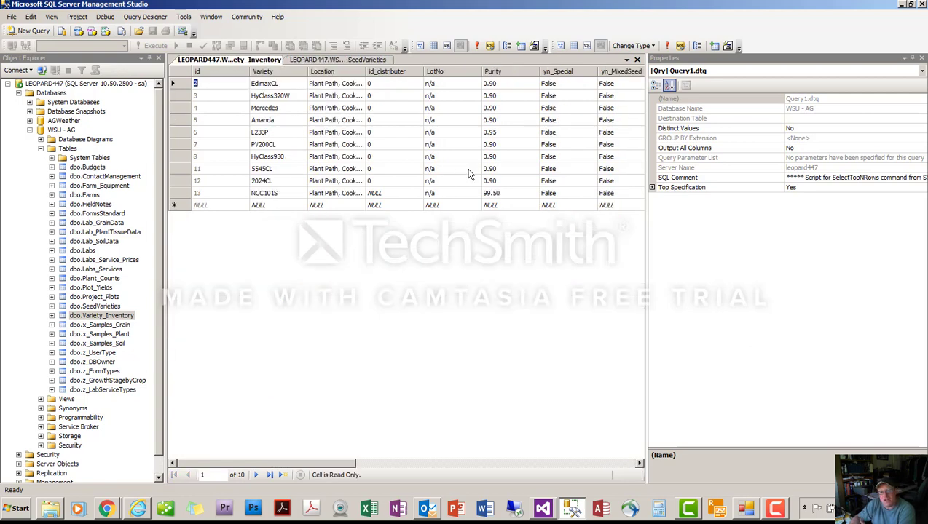
drag(364, 72, 401, 72)
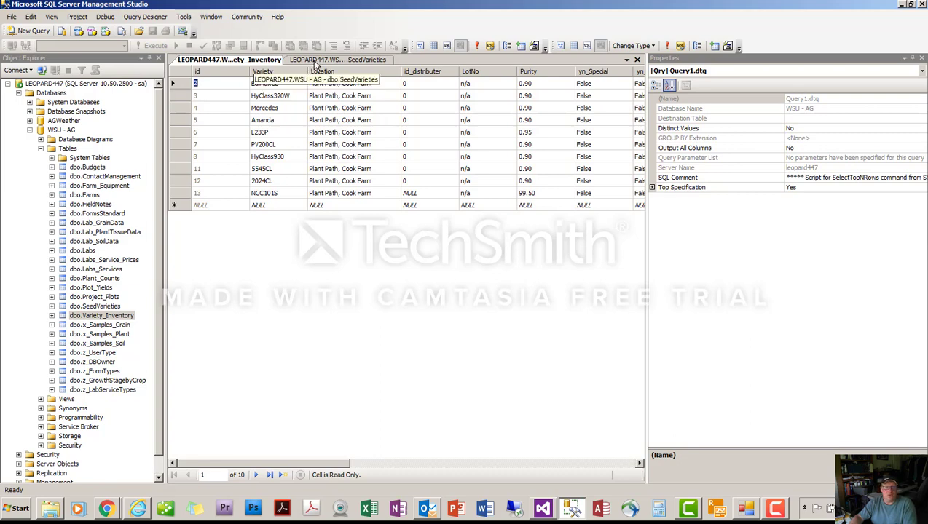
Switch to the running Seed - Variety Inventory Management Screen and add a new record with the variety WinPak730
key(alt+Tab)
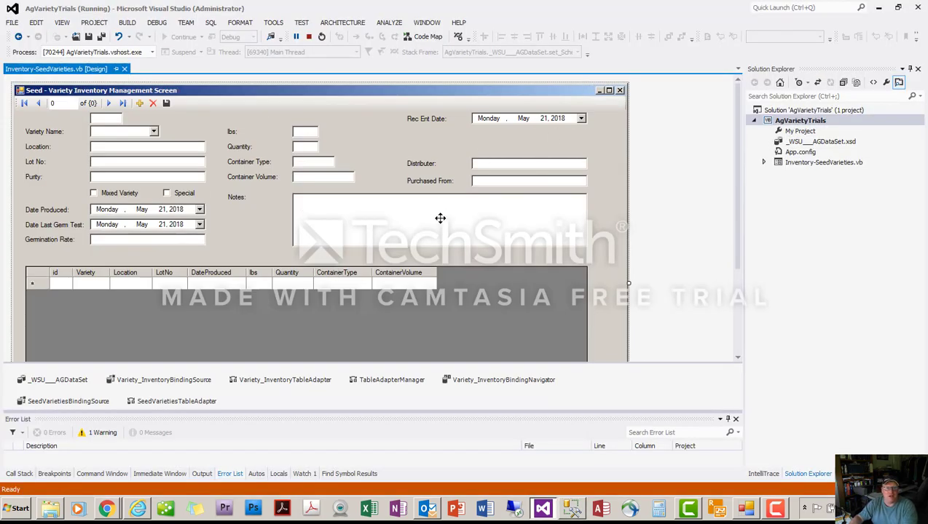
key(alt+Tab)
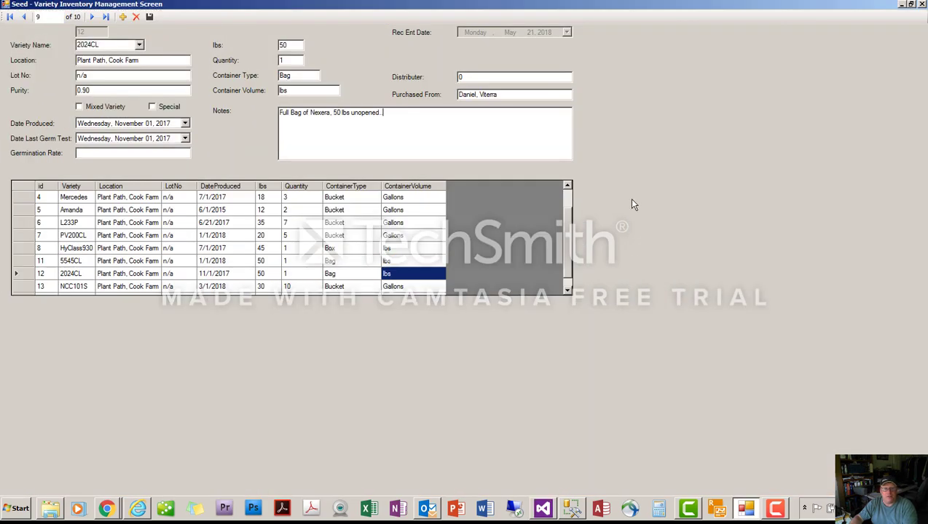
click(123, 16)
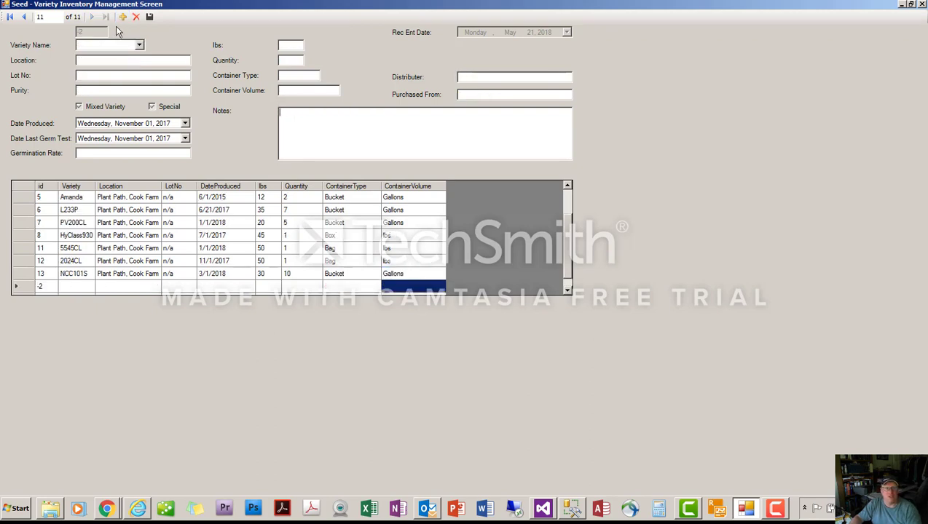
click(139, 46)
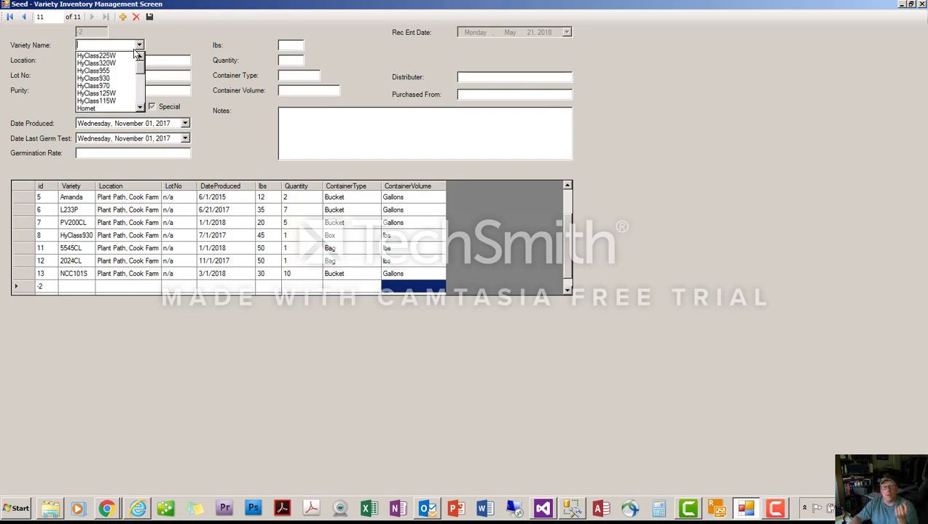
scroll(143, 73, down, 2)
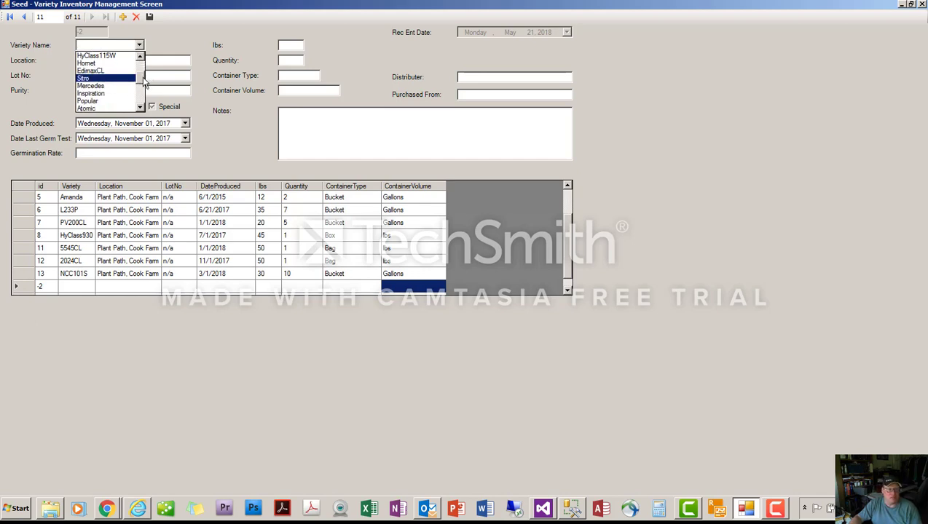
scroll(144, 78, up, 1)
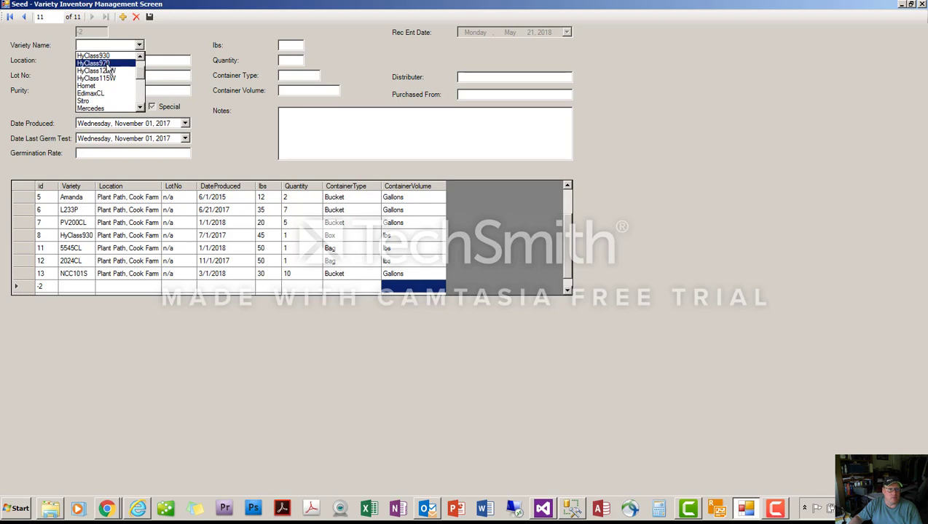
scroll(137, 88, down, 3)
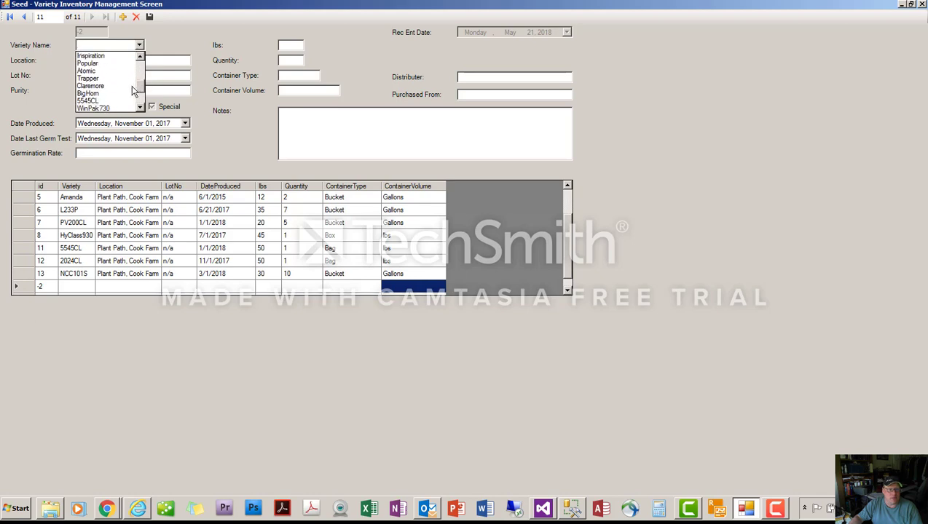
click(106, 93)
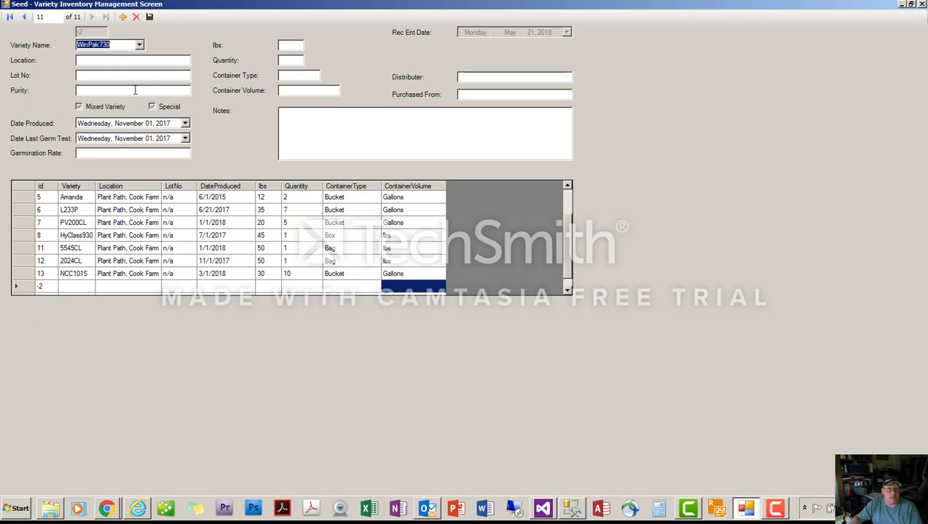
click(138, 62)
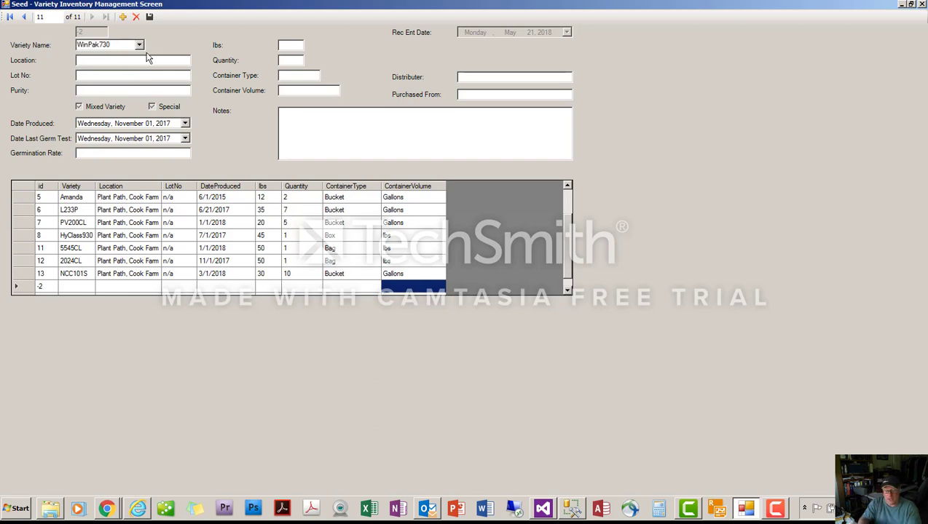
text(Plant Path)
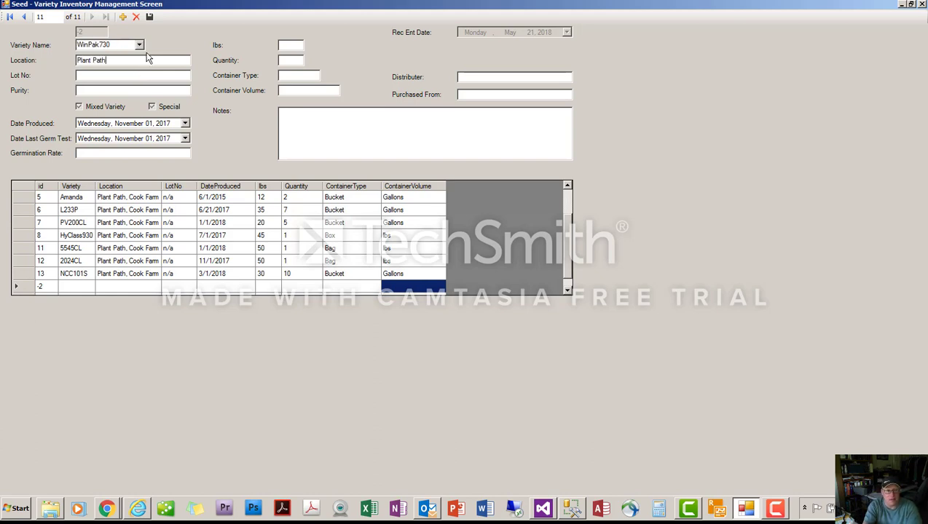
text(, Cook Farm)
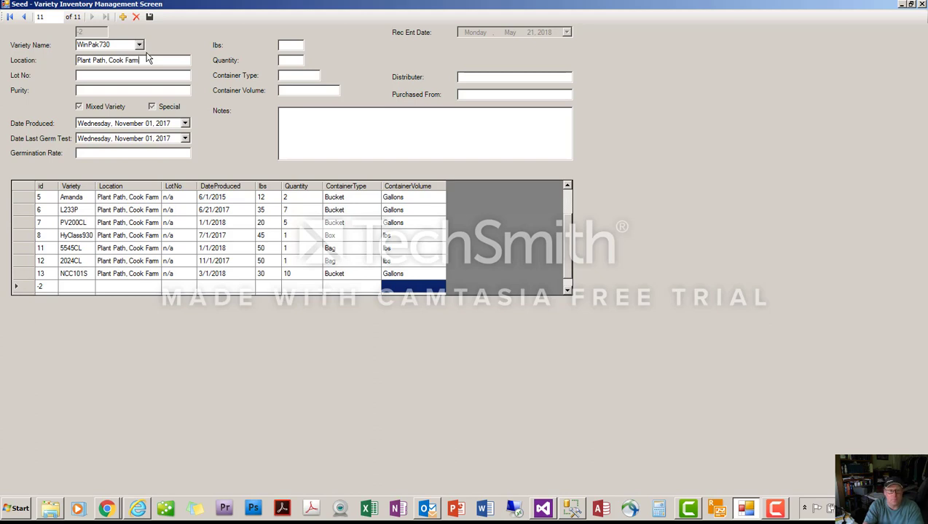
key(Tab)
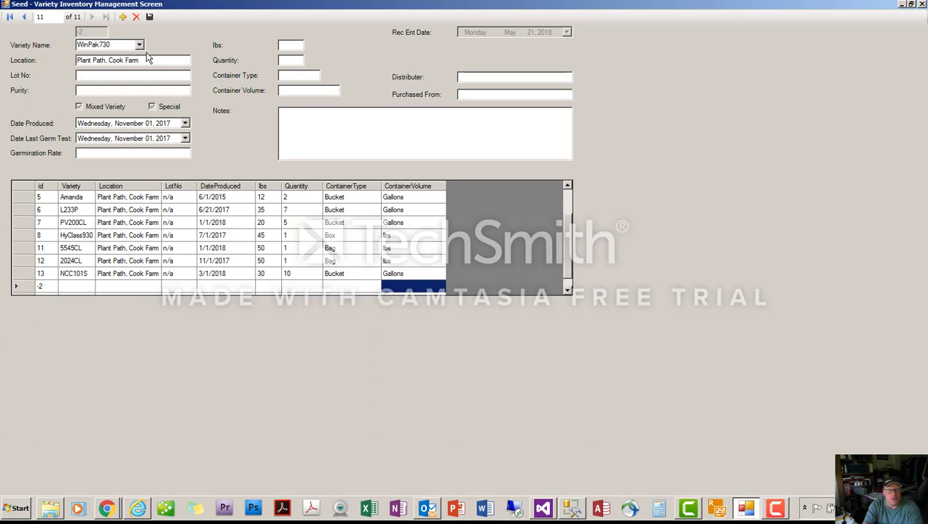
text(1236545878)
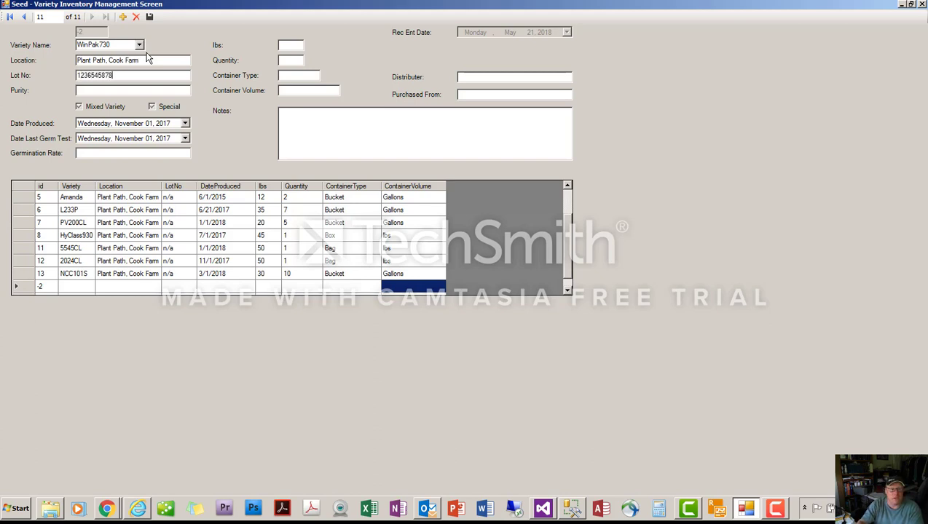
text(95)
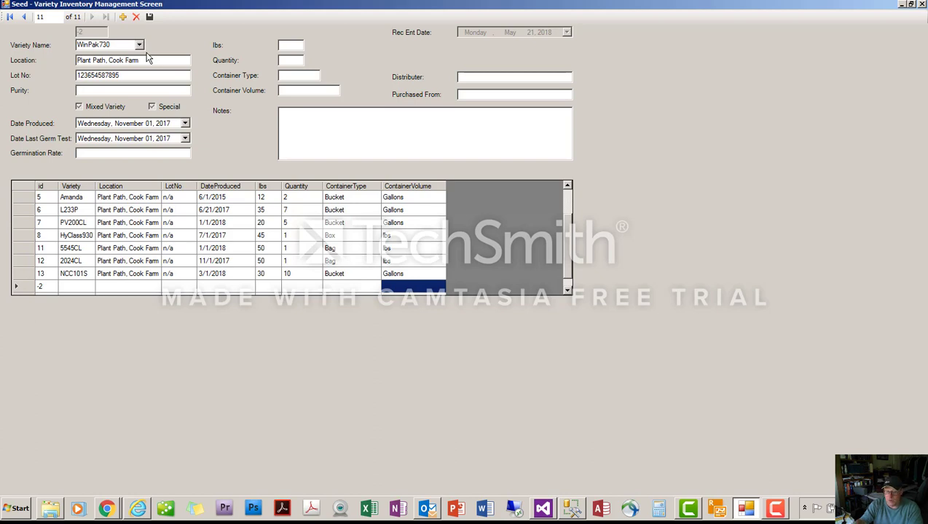
text(90.00)
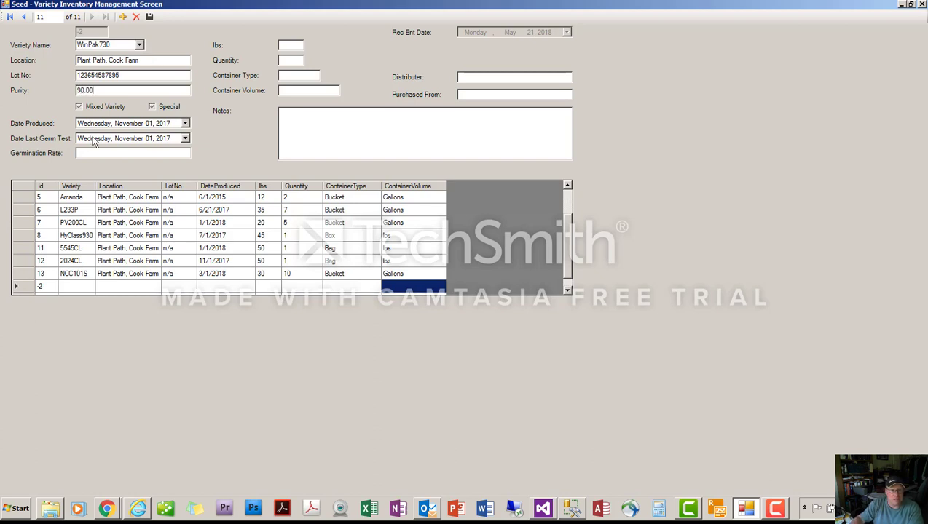
Fill in the new record's amounts: 45 lbs, quantity 1, container type Bag and container volume lbs
click(295, 45)
text(45)
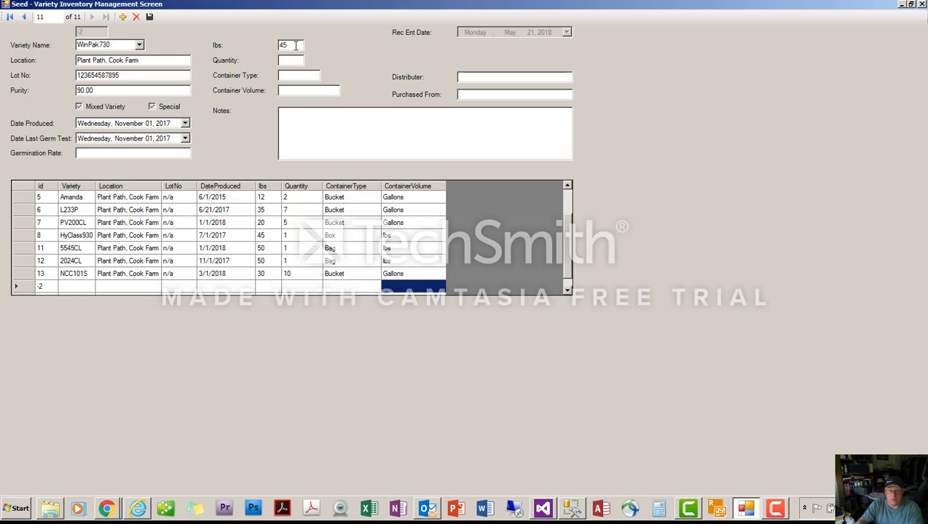
click(292, 61)
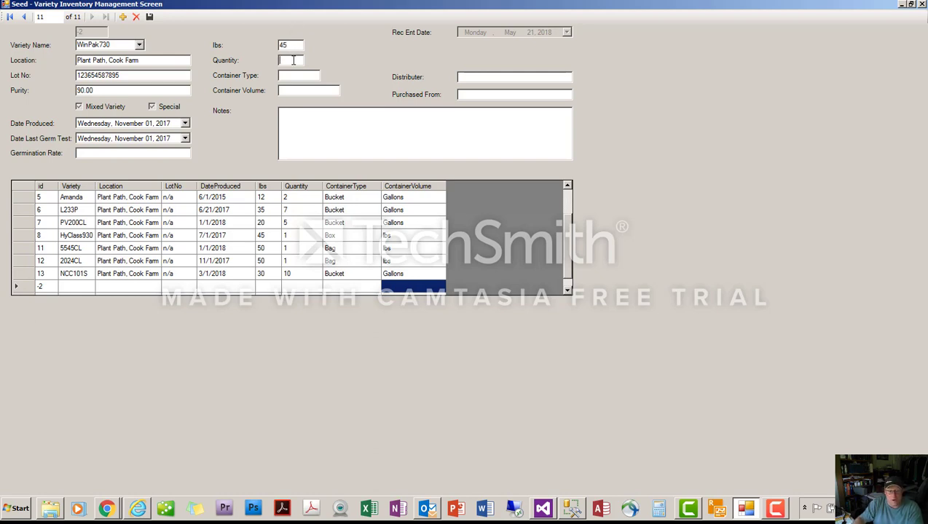
text(1)
click(293, 75)
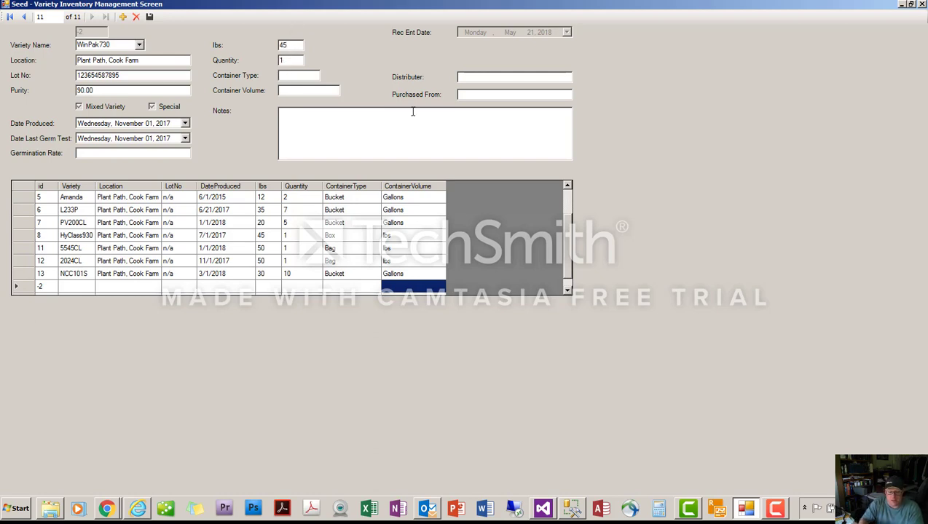
text(Bag)
key(Tab)
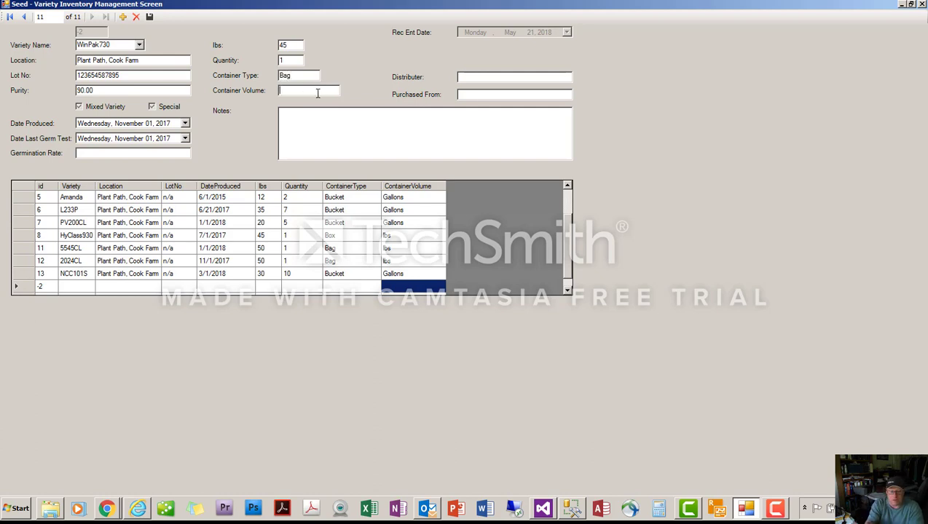
text(lbs)
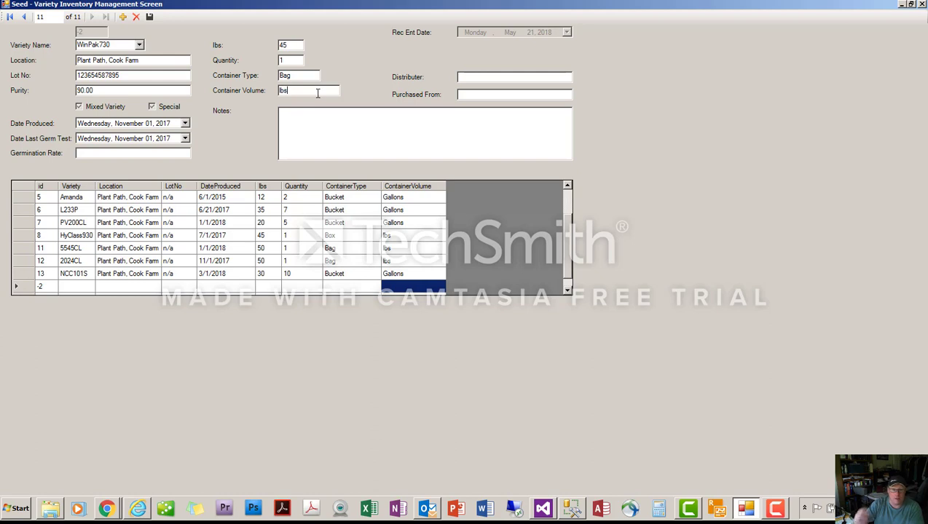
click(426, 141)
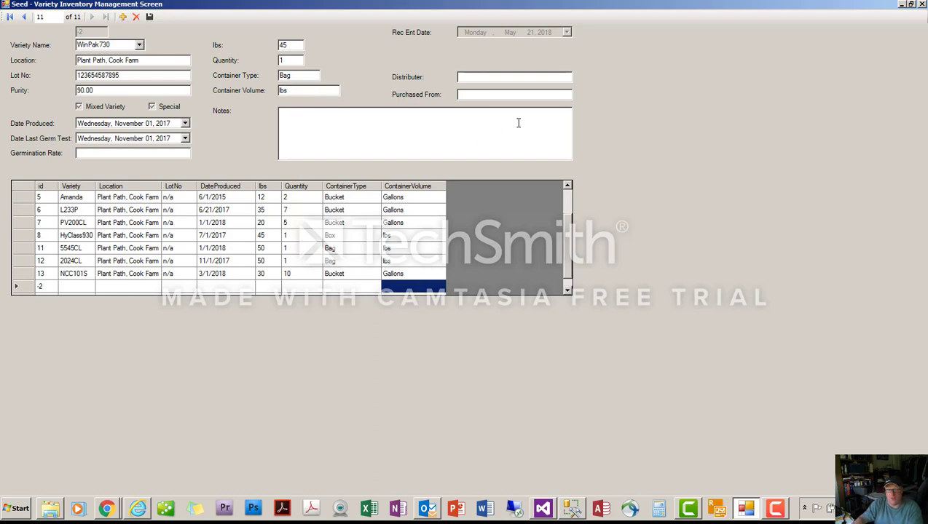
click(486, 77)
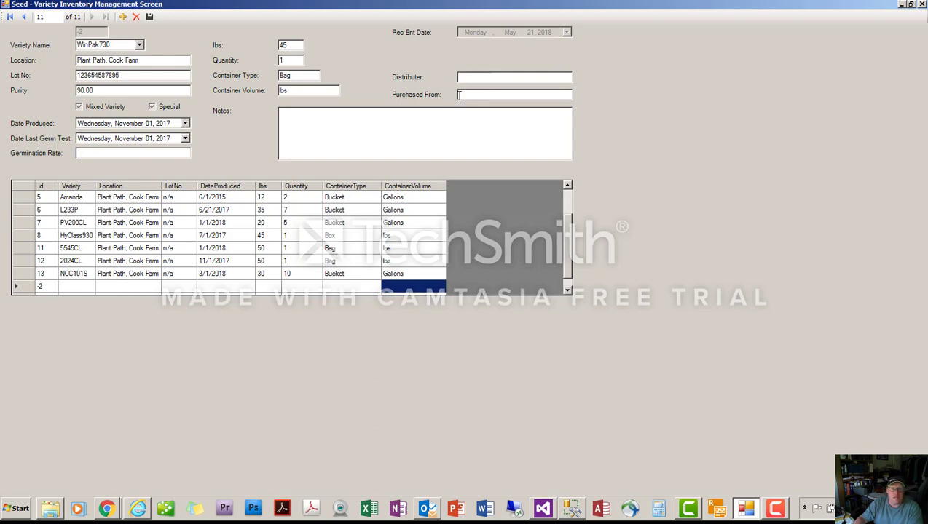
key(Tab)
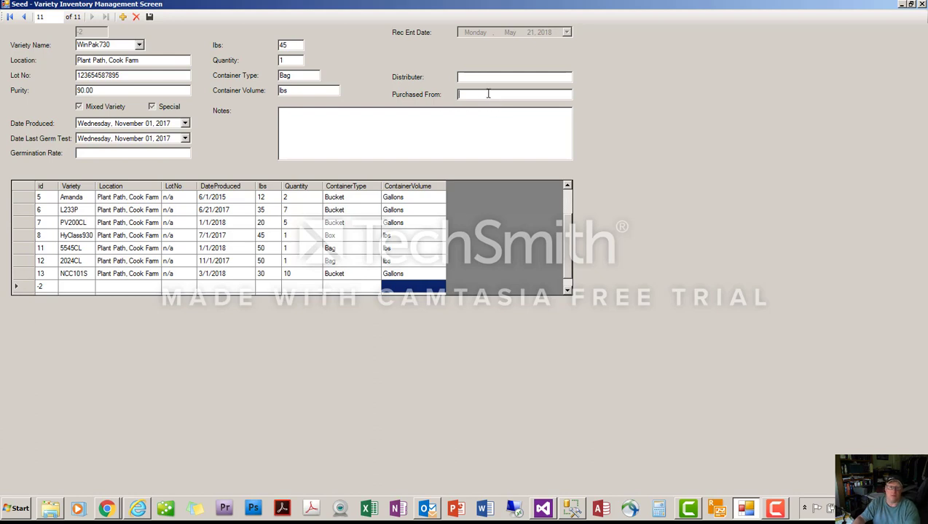
click(284, 117)
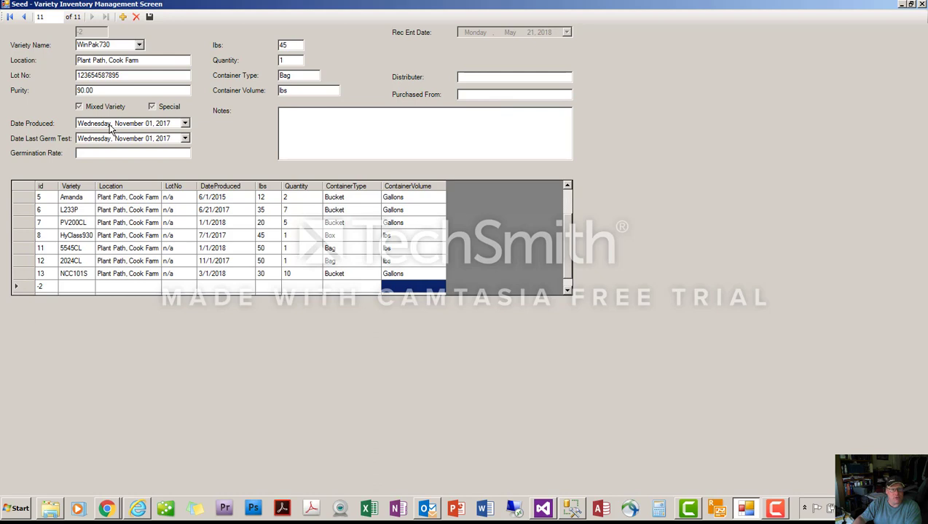
Try the Date Produced and Date Last Germ Test calendars, stepping Date Produced to October 2017 and back to November 2017
click(185, 124)
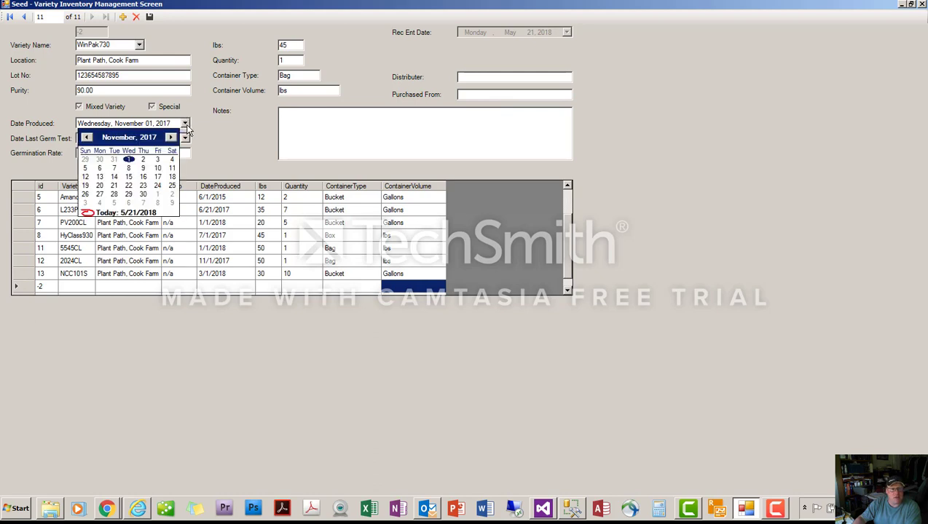
click(86, 136)
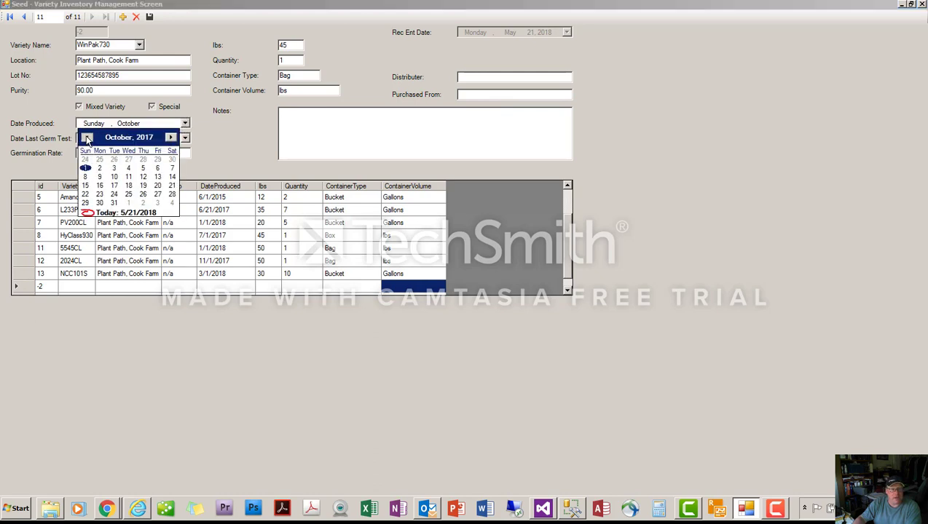
click(170, 137)
click(220, 131)
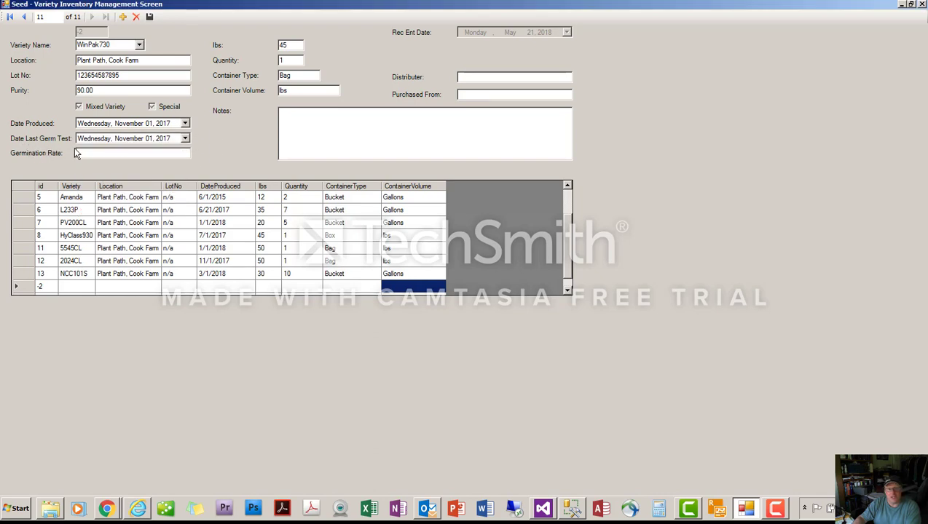
click(187, 138)
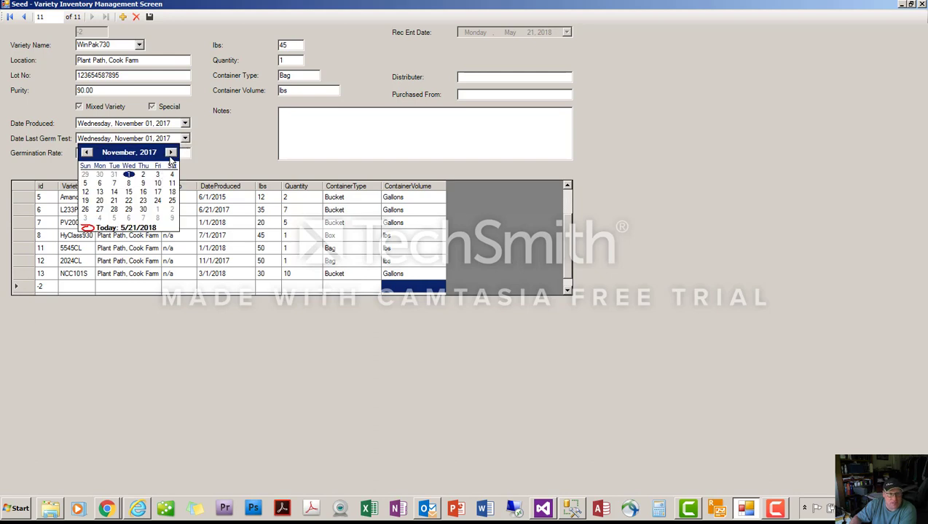
click(222, 139)
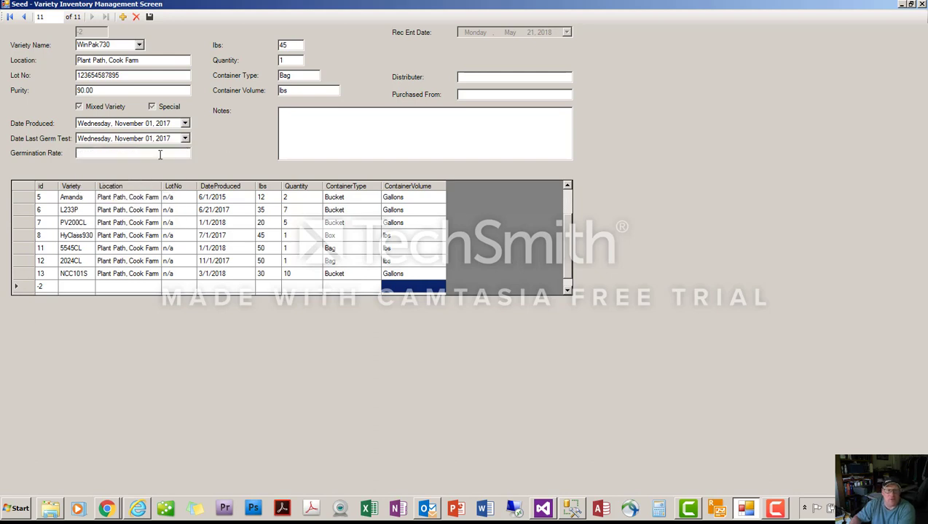
click(349, 137)
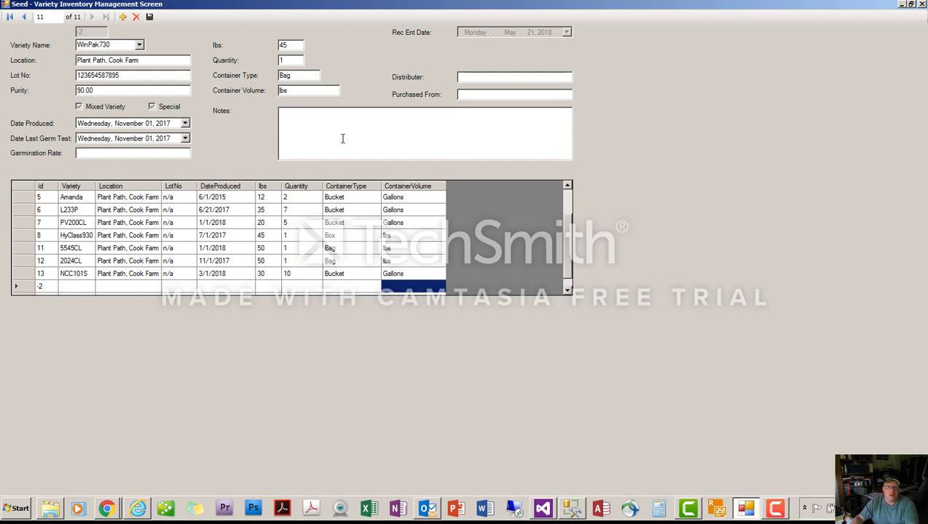
Save the new WinPak730 record and change its lot number to n/a in the inventory grid
click(499, 81)
click(150, 16)
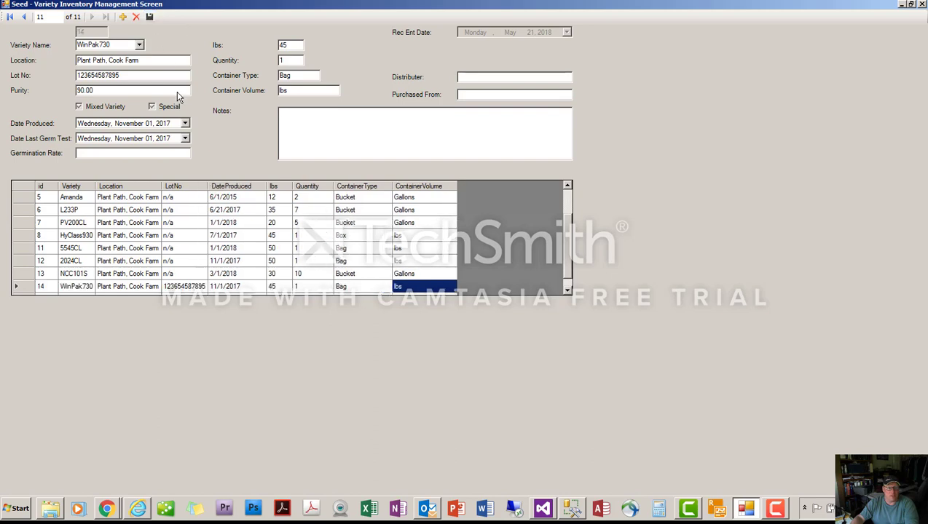
click(18, 286)
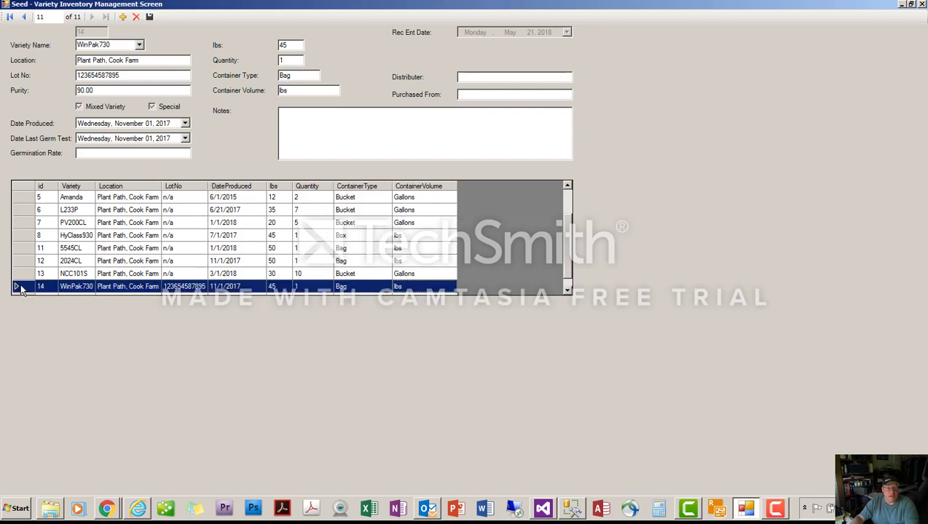
click(188, 286)
text(n/a)
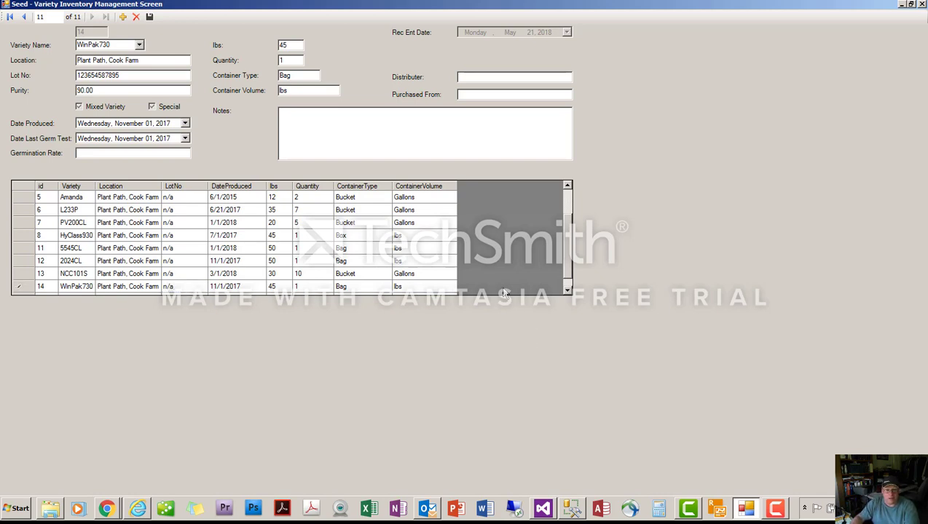
click(428, 261)
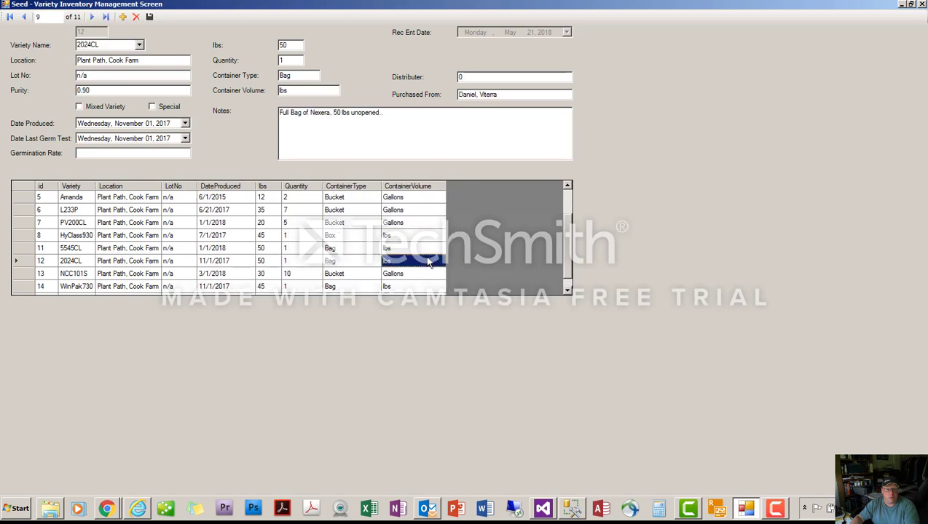
Sort the inventory grid in turn by Variety, Location, DateProduced, lbs and Quantity, ending with a sort by id
drag(566, 240, 510, 268)
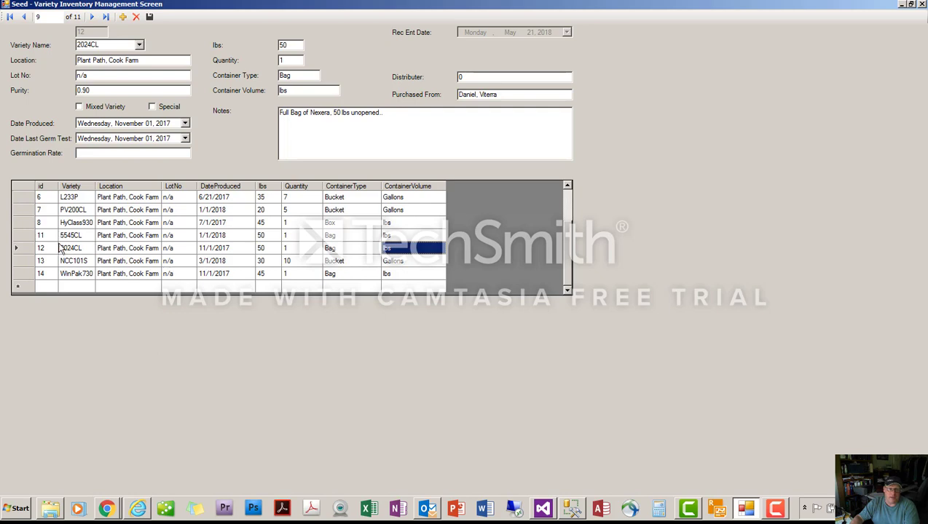
click(82, 186)
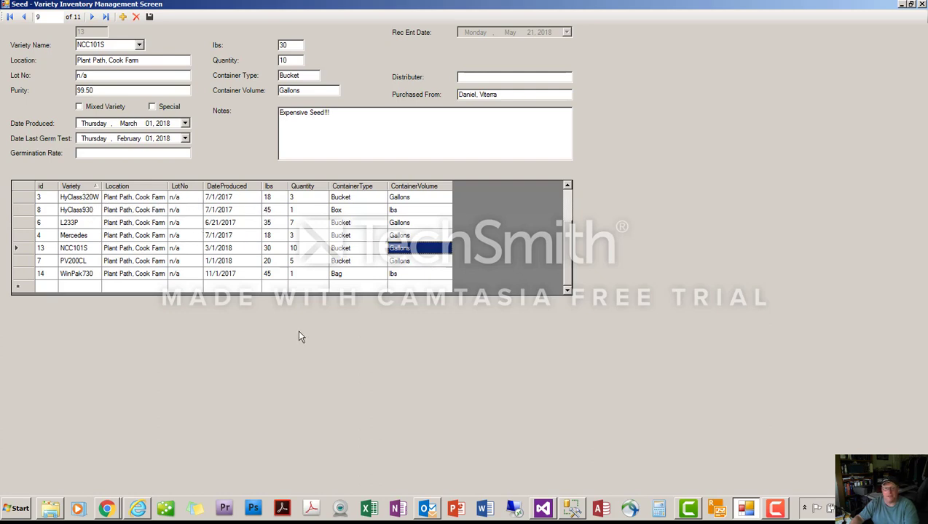
click(143, 191)
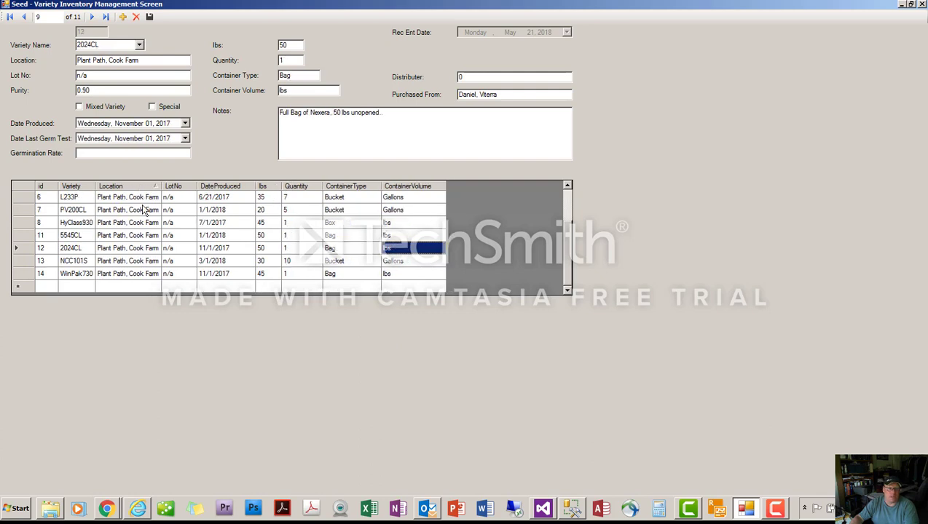
click(238, 189)
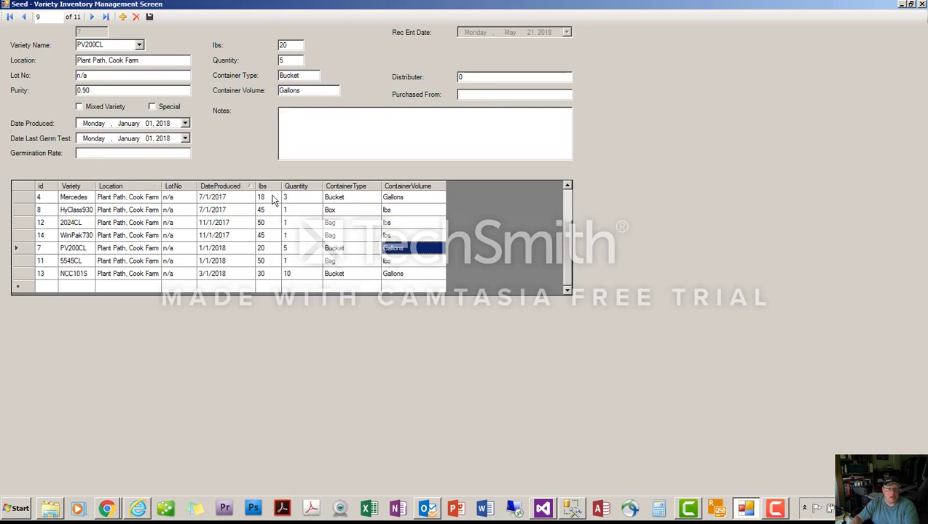
click(271, 191)
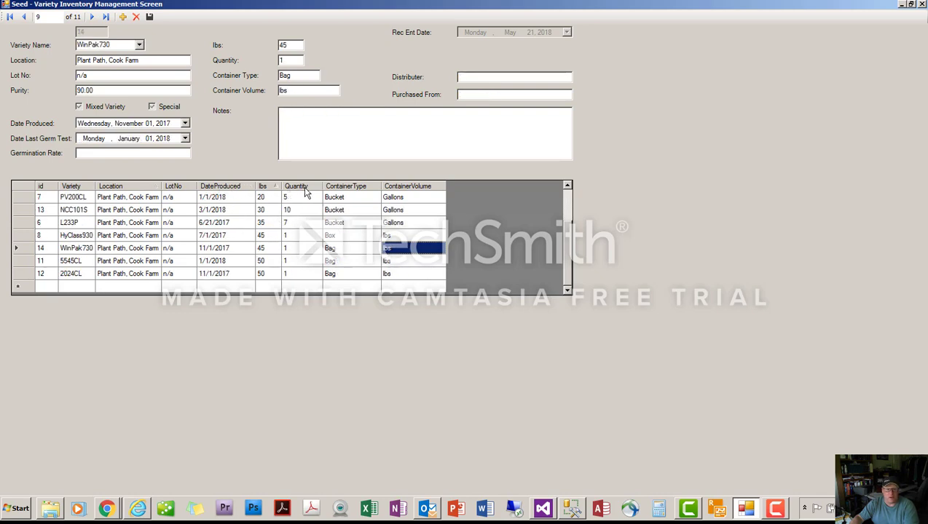
click(306, 191)
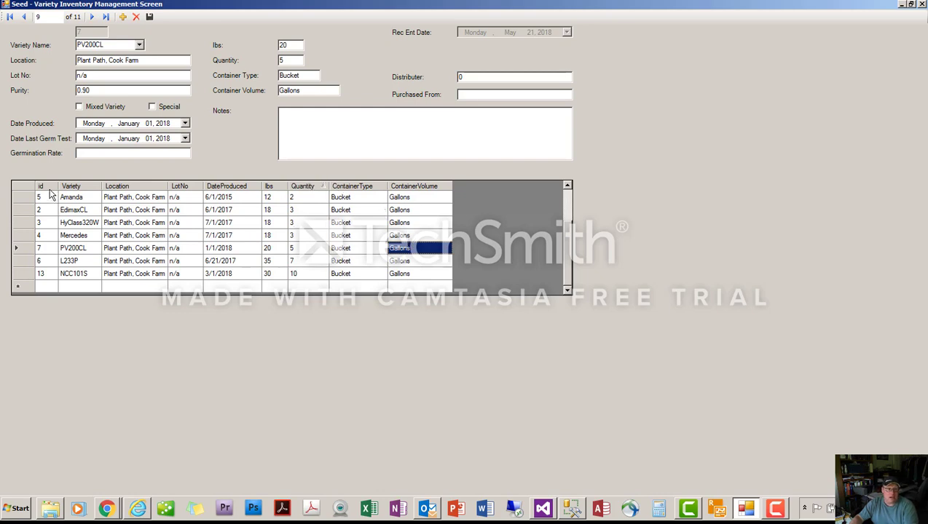
click(45, 187)
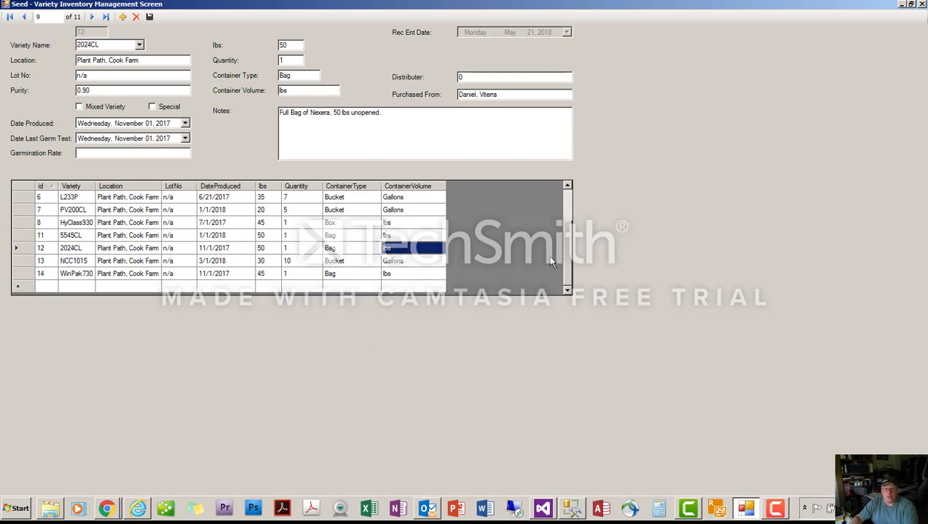
drag(568, 260, 574, 223)
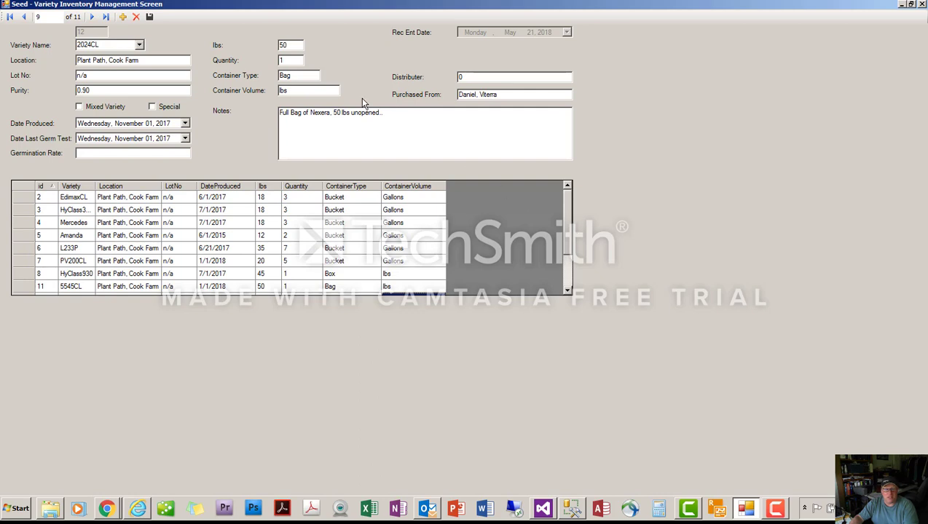